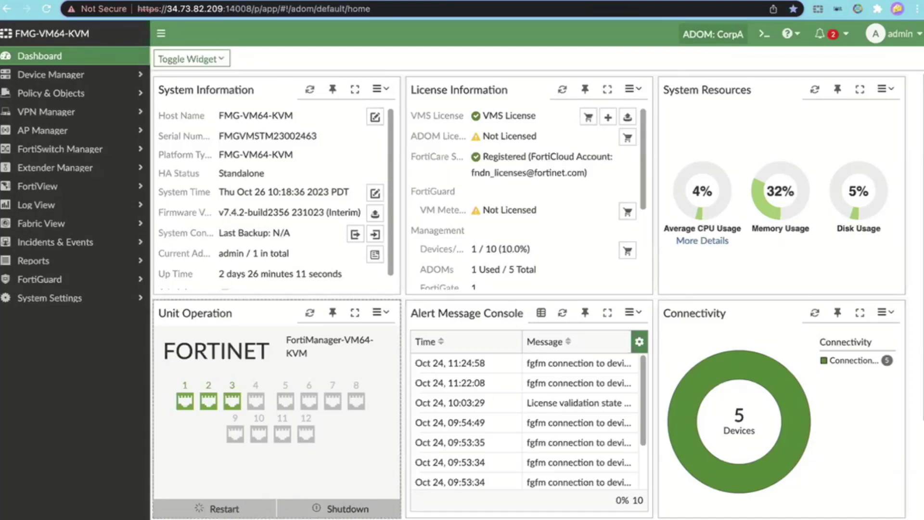
- Review the dashboard's port status, device connectivity chart and alert message console, and expand the Device Manager section
mouse_move(306, 433)
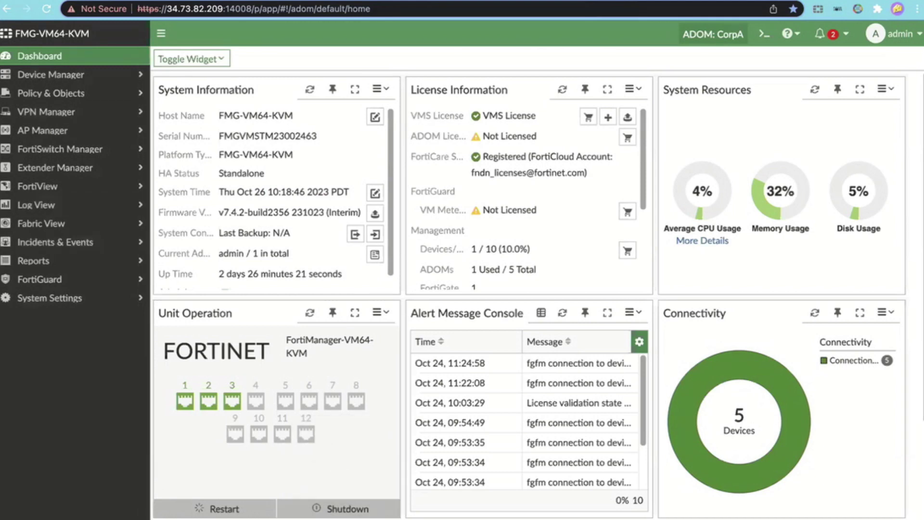
click(51, 75)
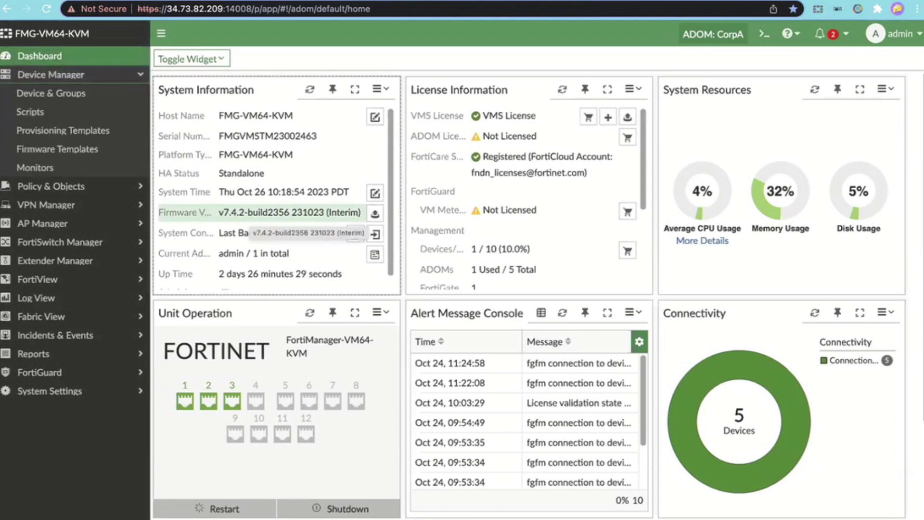
mouse_move(679, 380)
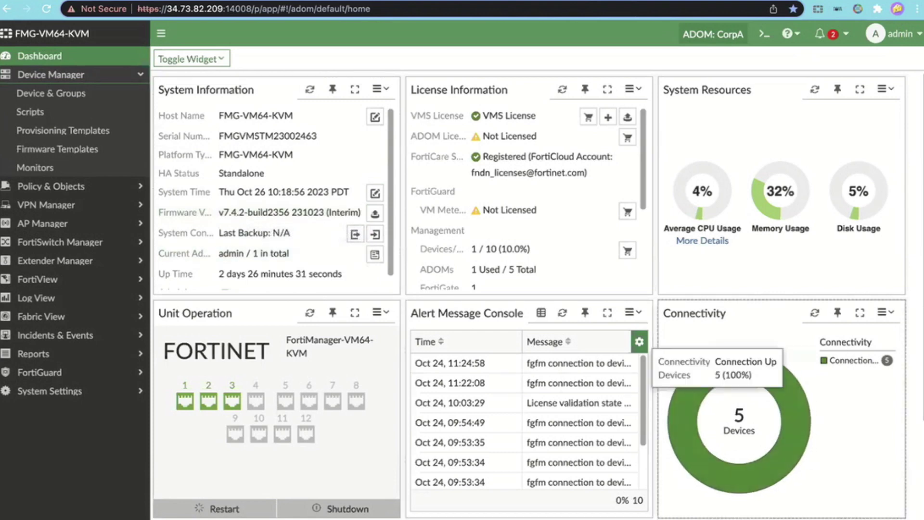
scroll(524, 418, down, 3)
mouse_move(235, 434)
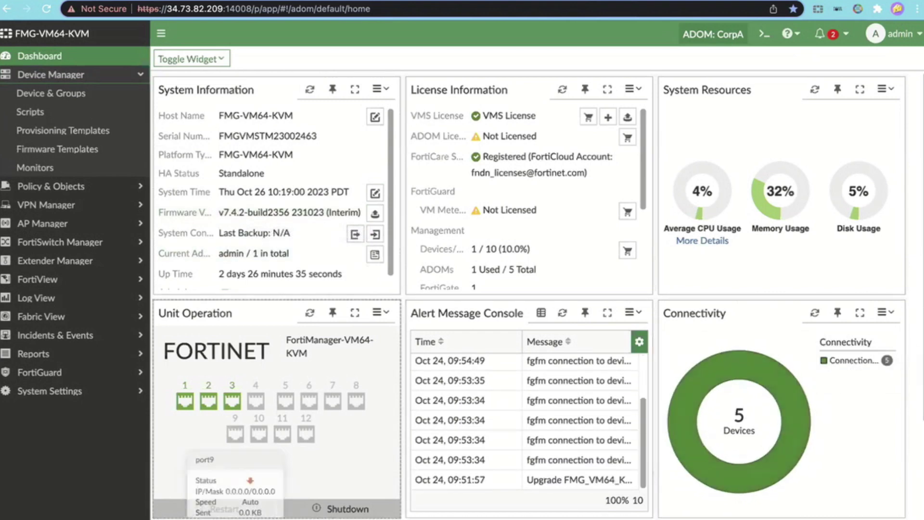
- View the HUB1 device's system summary among the managed FortiGates and list its network configuration options
click(51, 92)
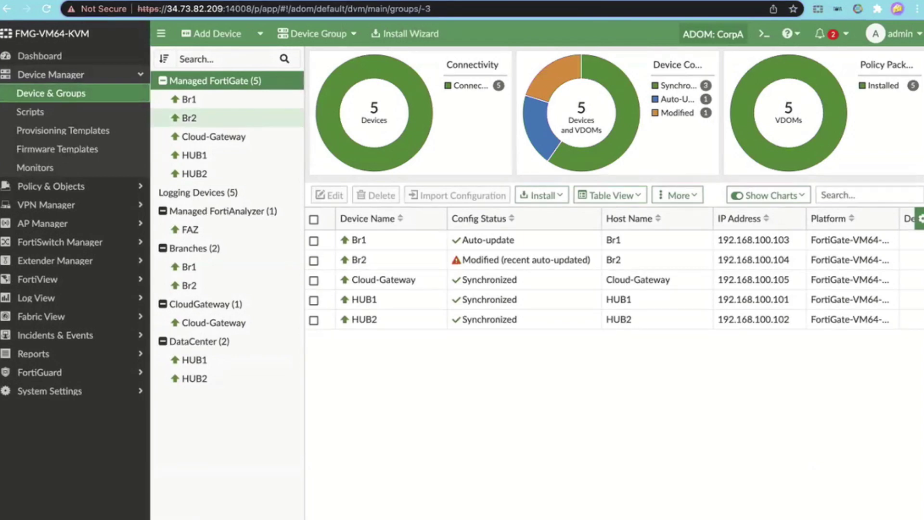
click(194, 155)
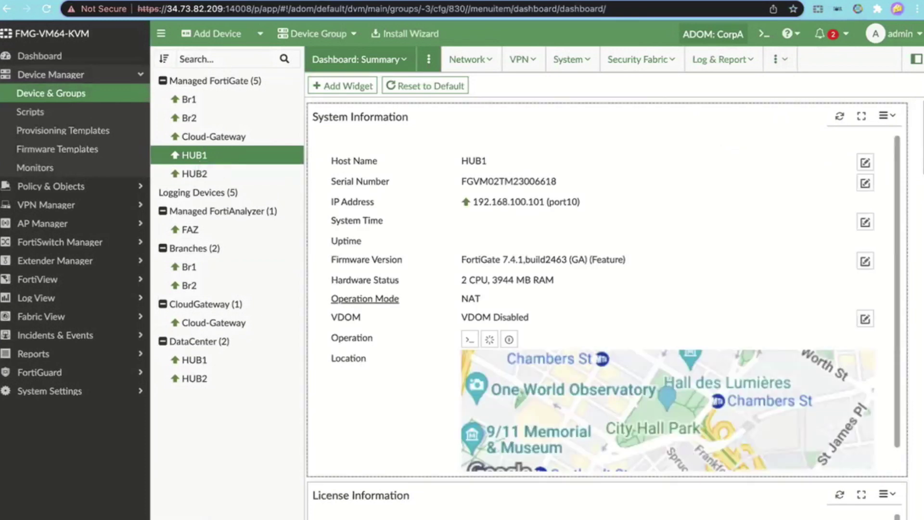
click(469, 60)
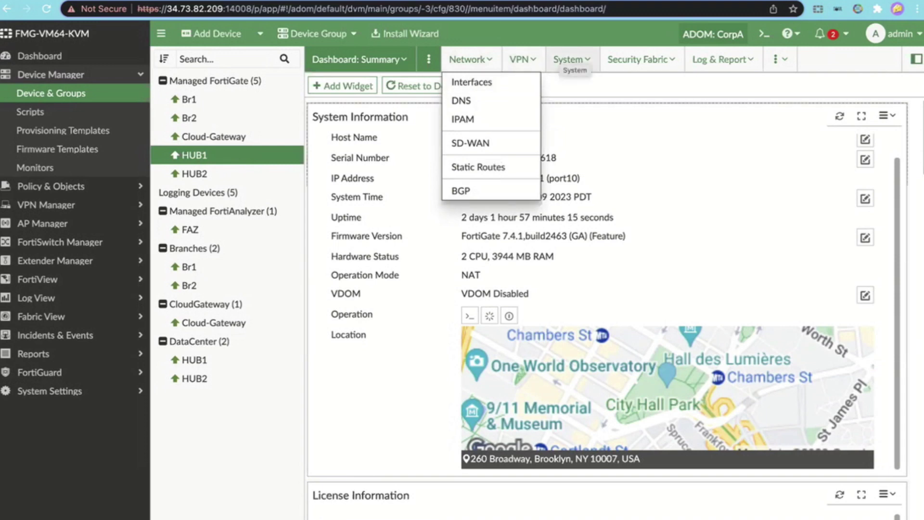
- Review the SD-WAN, BGP and system provisioning templates in Device Manager
click(63, 130)
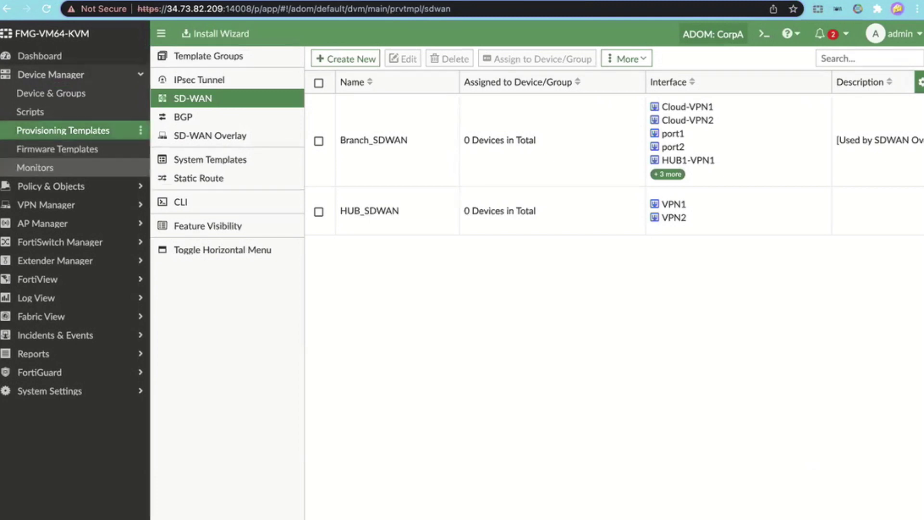
click(183, 117)
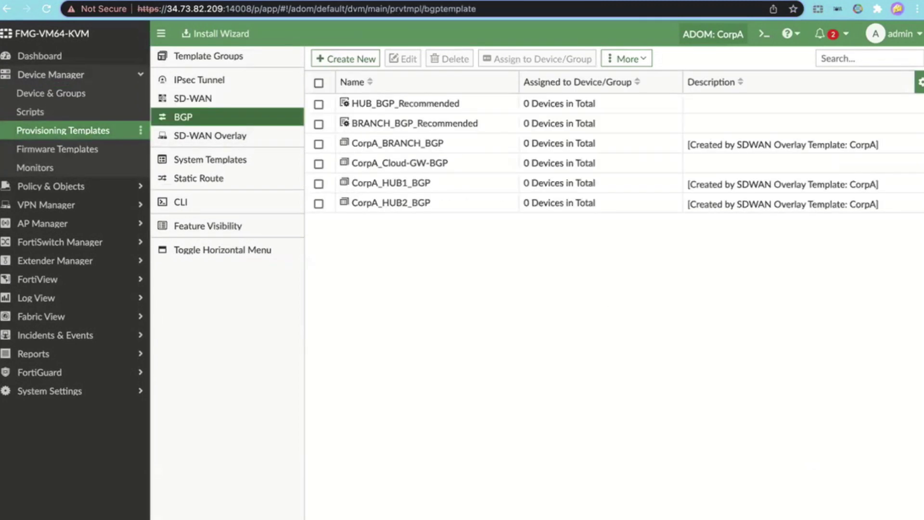
click(210, 159)
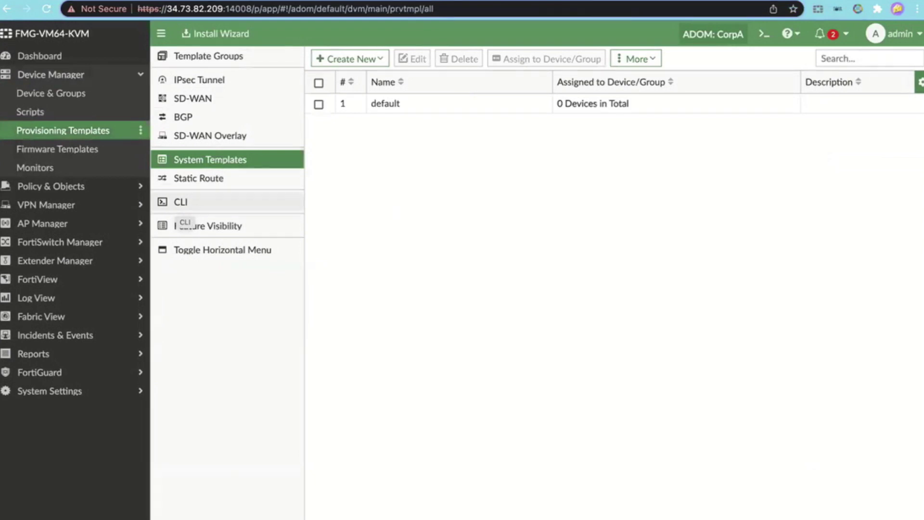
- Examine the device monitors: the Asset Identity Center, the VPN Monitor map and the SD-WAN Monitor
click(35, 167)
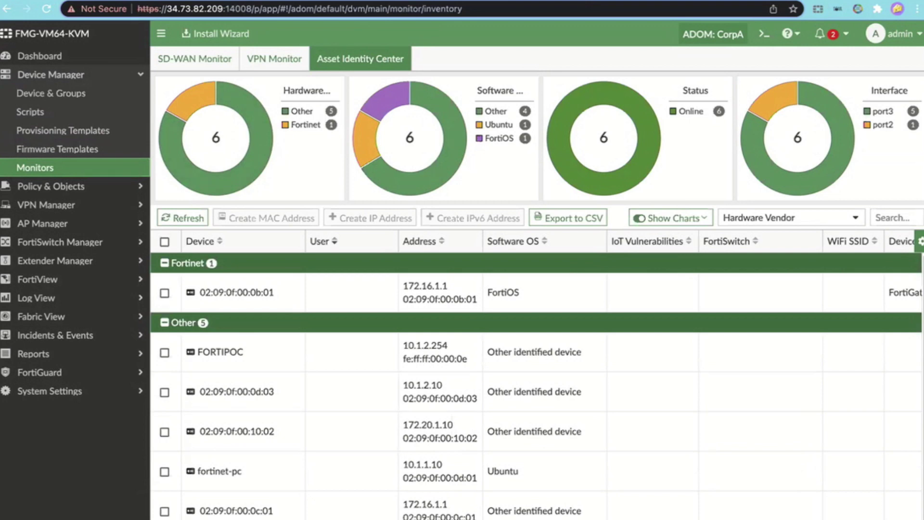
mouse_move(443, 103)
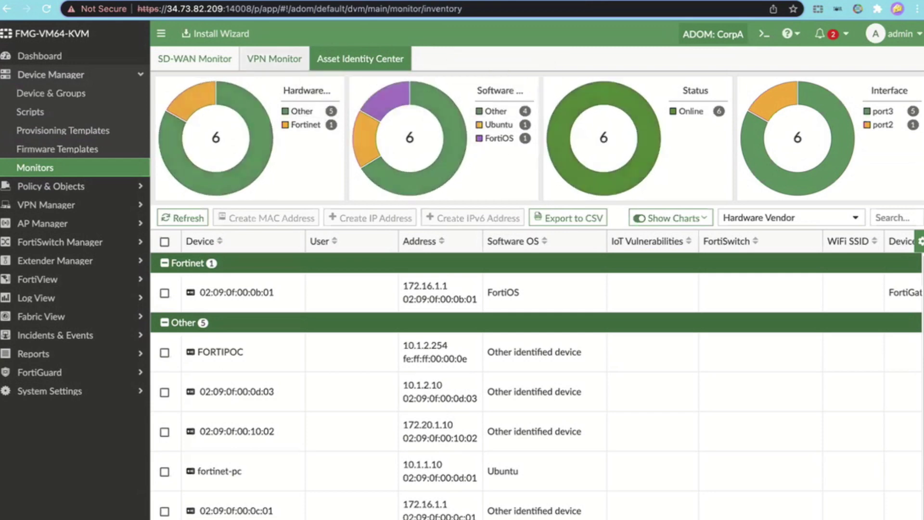
click(274, 58)
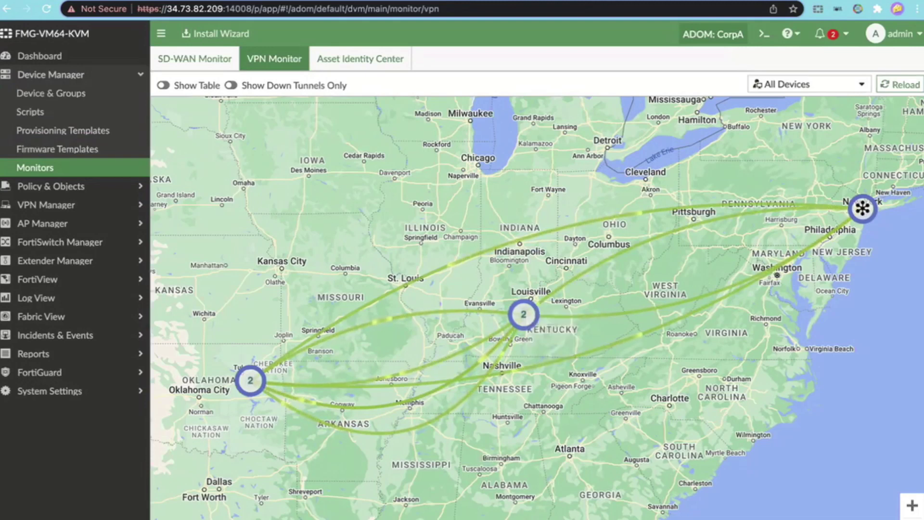
click(195, 58)
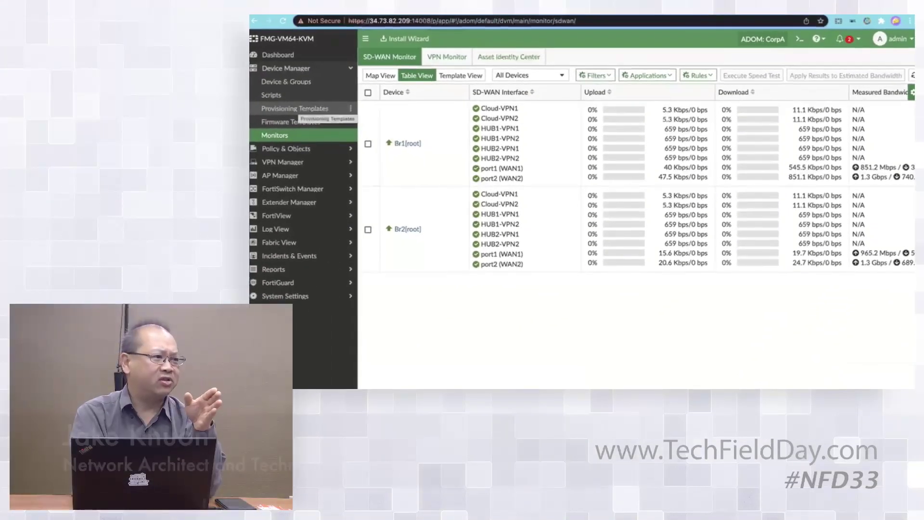
- Return to the provisioning templates and show the BGP templates
click(299, 109)
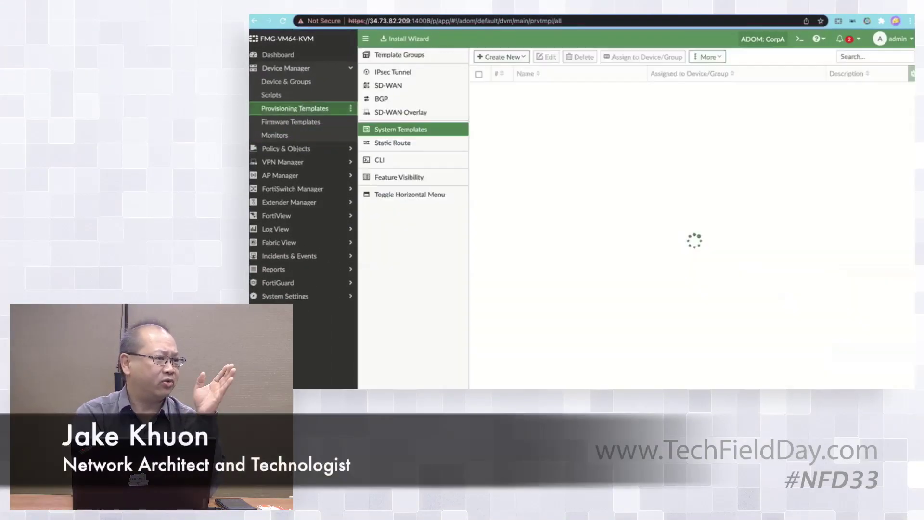
click(381, 99)
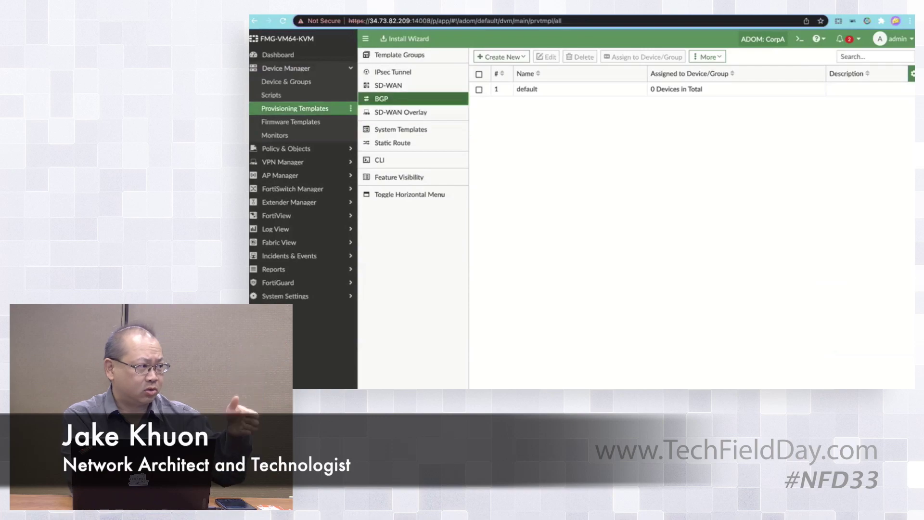
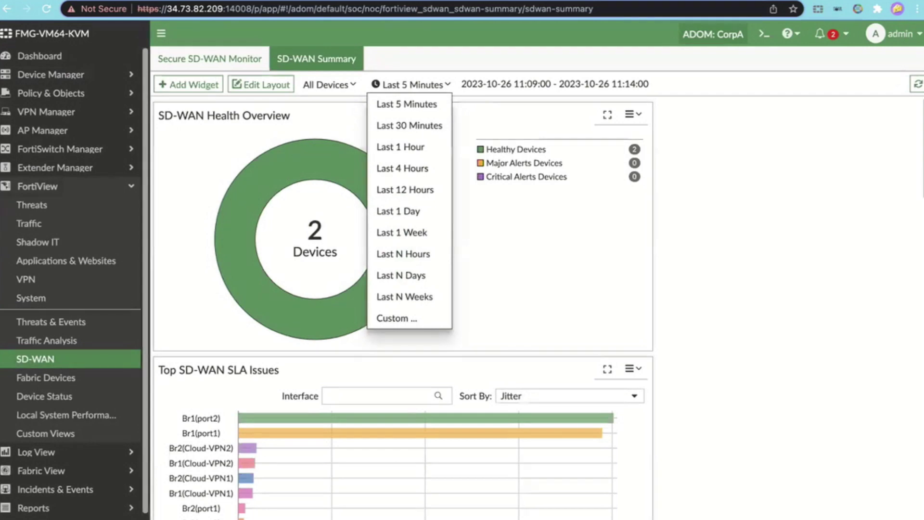
- Dismiss the time range choices and review the SD-WAN Summary widgets for health, SLA issues, applications and device throughput
key(Escape)
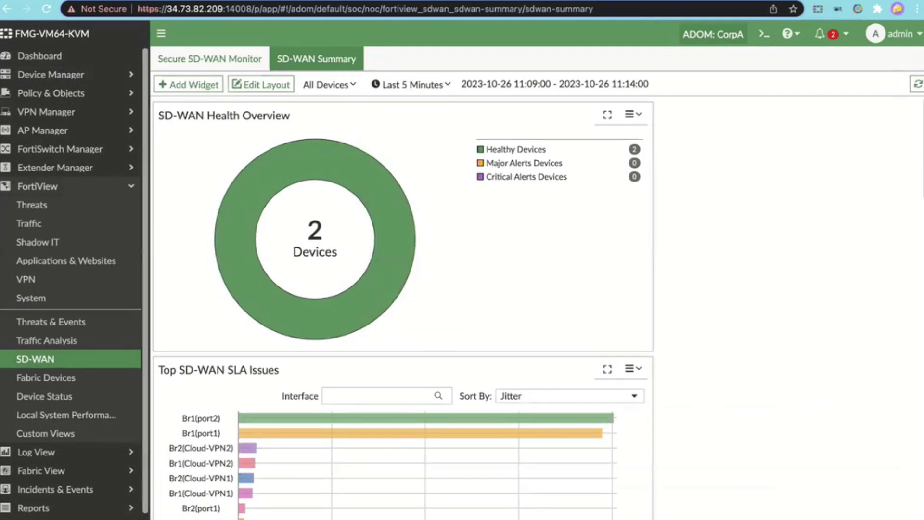
scroll(402, 307, down, 5)
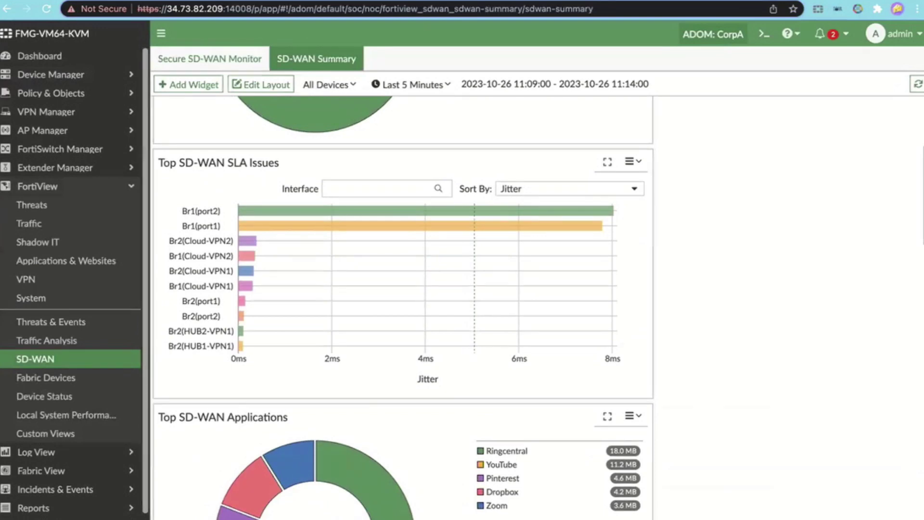
scroll(403, 308, down, 12)
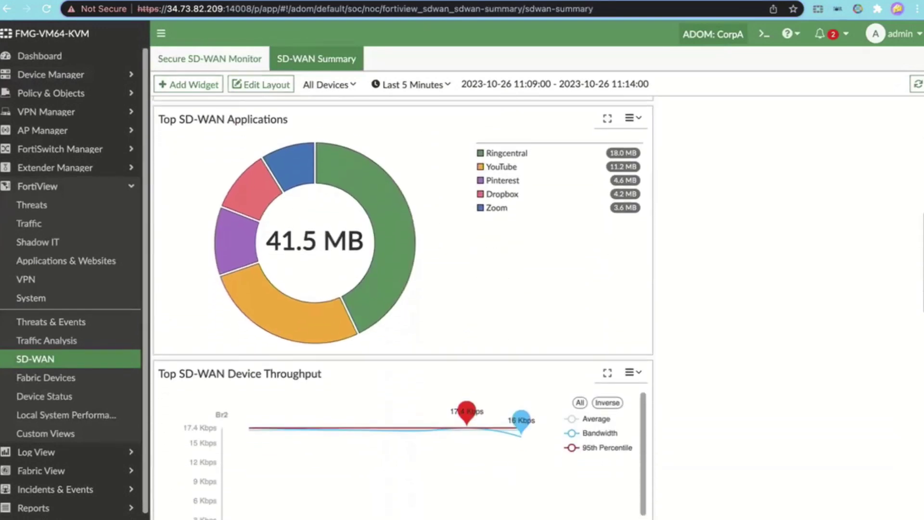
scroll(400, 289, up, 3)
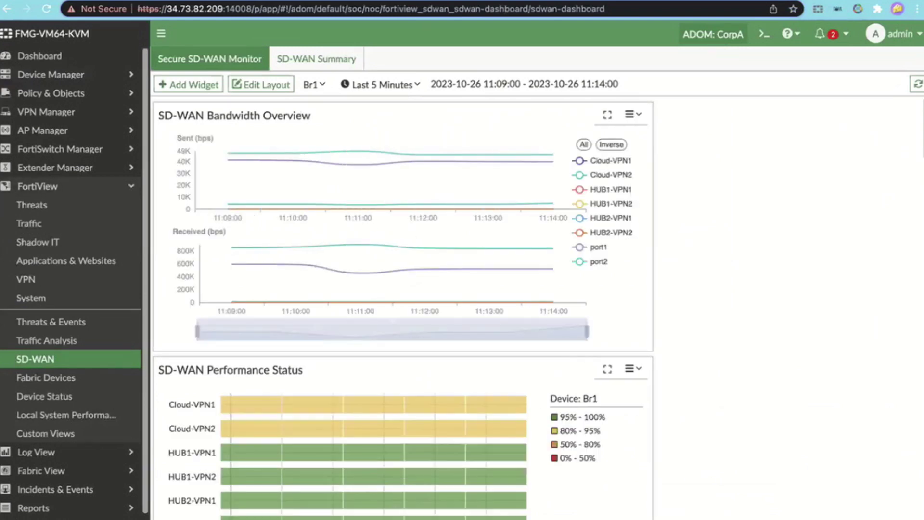
- Examine Br1's performance status, rules utilization and utilization by application in the Secure SD-WAN Monitor
scroll(403, 308, down, 2)
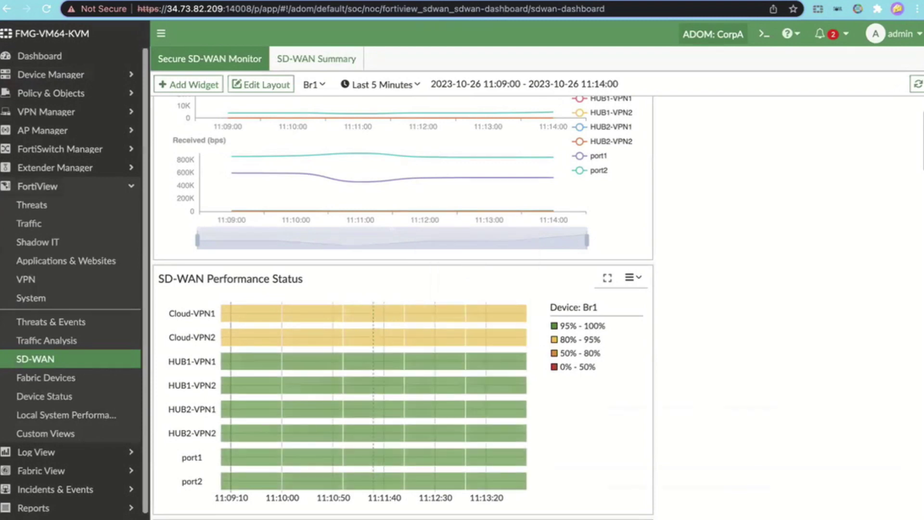
scroll(411, 308, down, 5)
scroll(434, 289, down, 2)
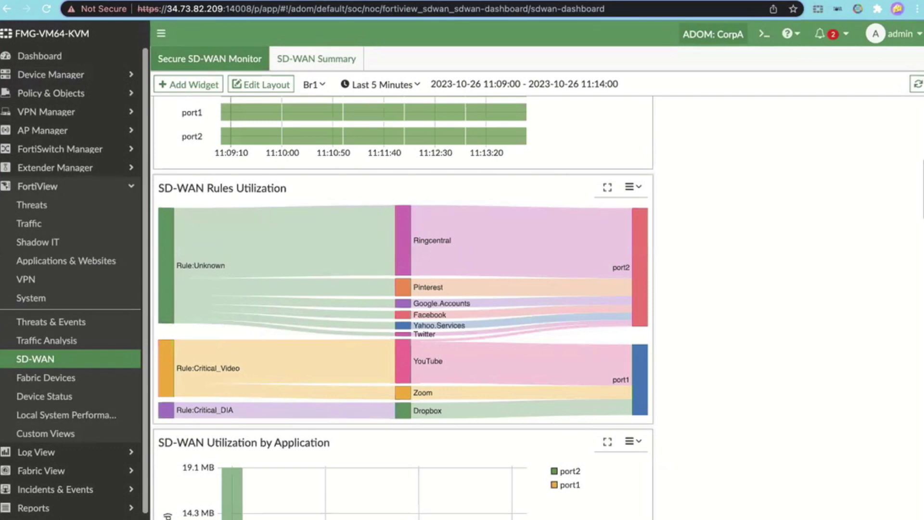
scroll(402, 297, down, 1)
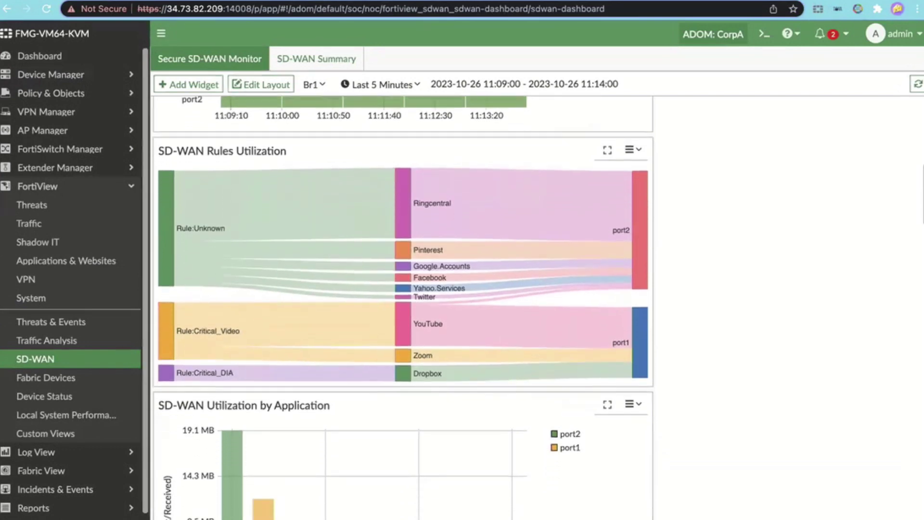
scroll(402, 308, down, 3)
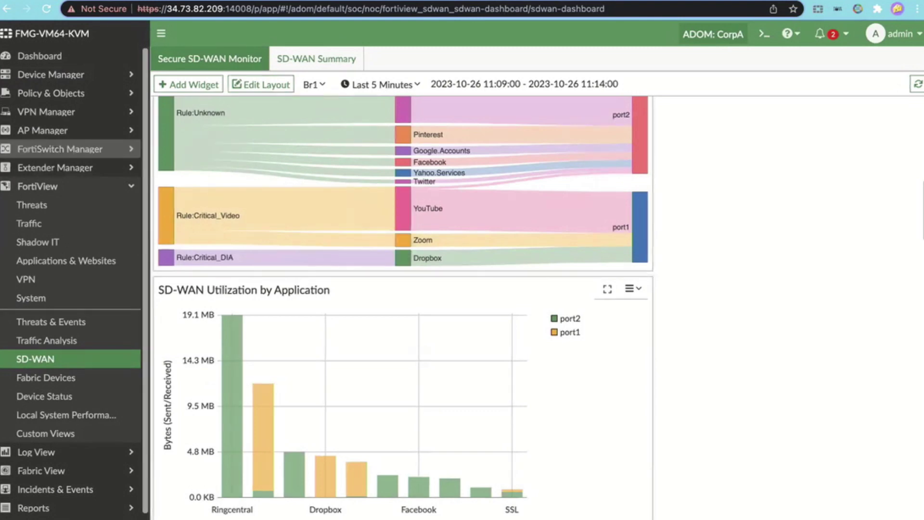
- Review the AntiVirus, Web Filter and Application Control security profiles, and the firewall policies of the Branch_Policy package
click(53, 93)
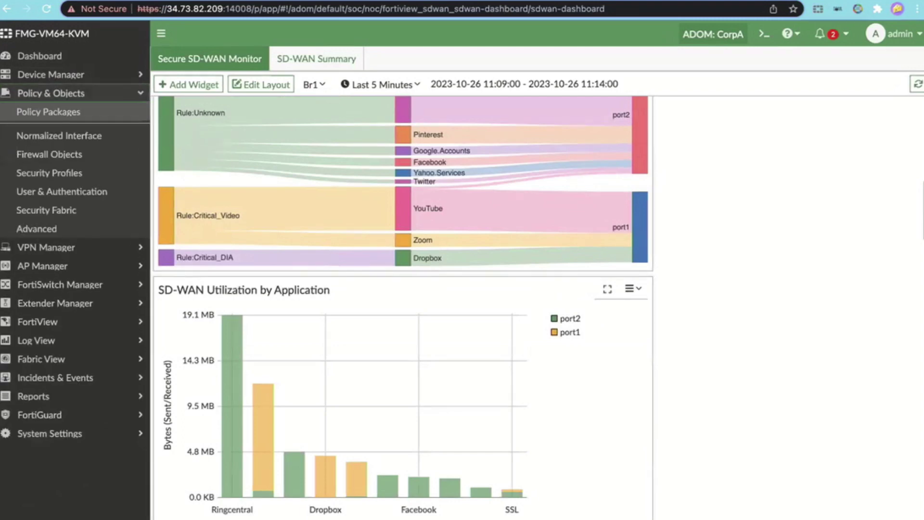
click(49, 173)
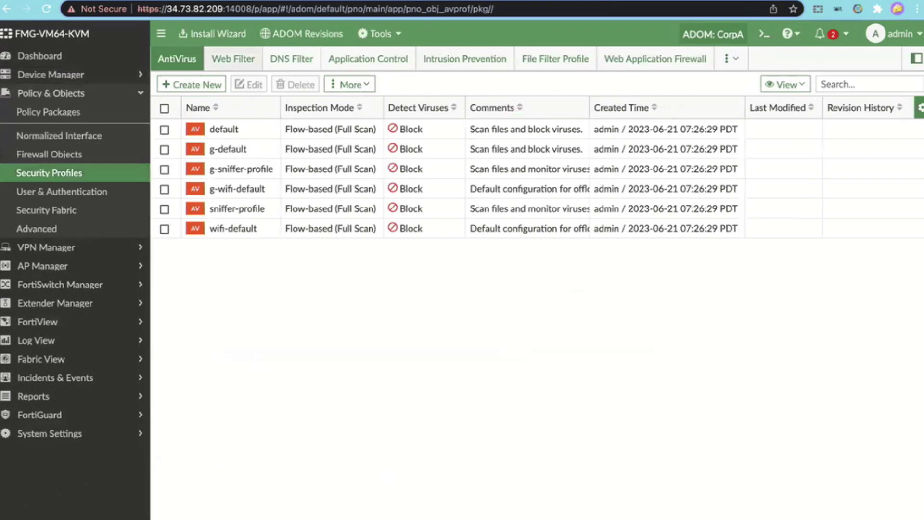
click(233, 58)
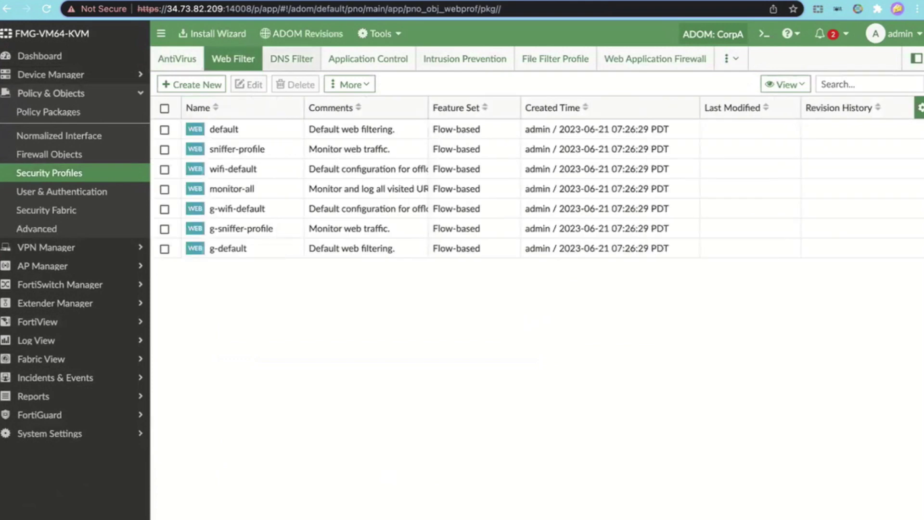
click(368, 58)
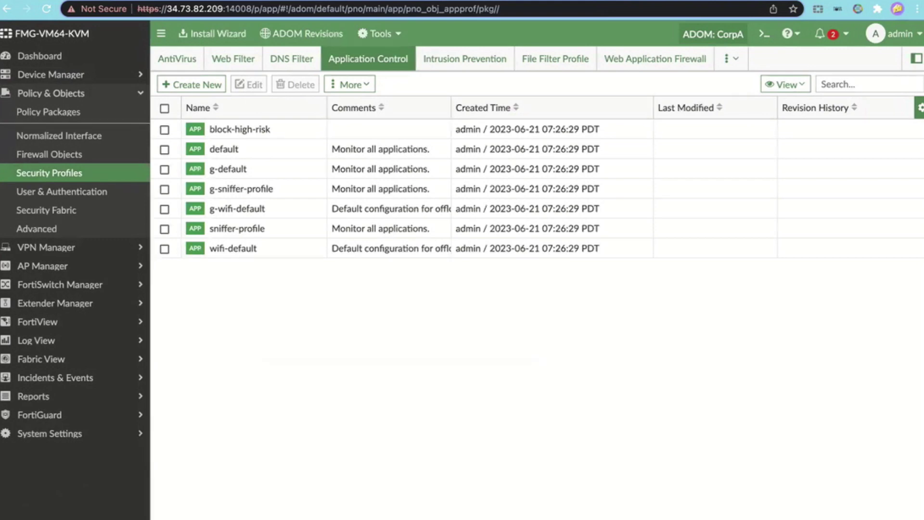
click(48, 111)
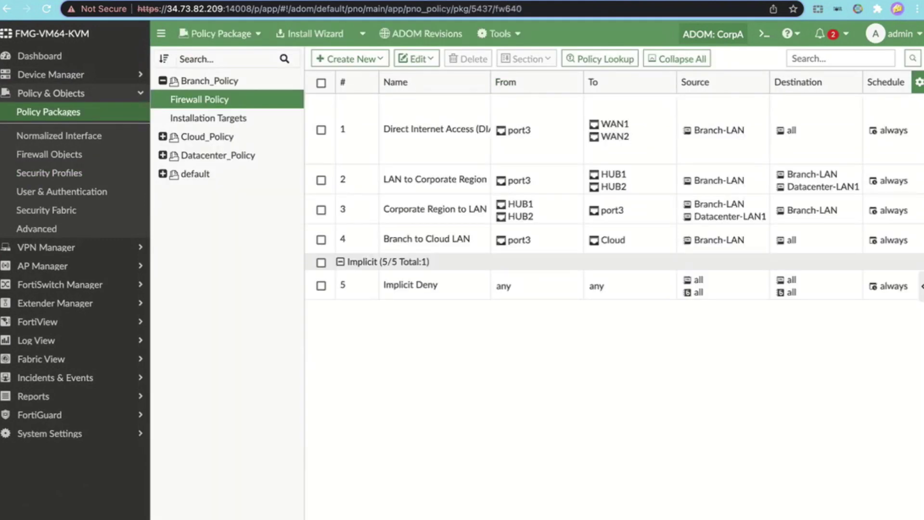
- Start a new Application Control security profile, examine the actions offered for the Collaboration category, and close the form without saving
click(49, 173)
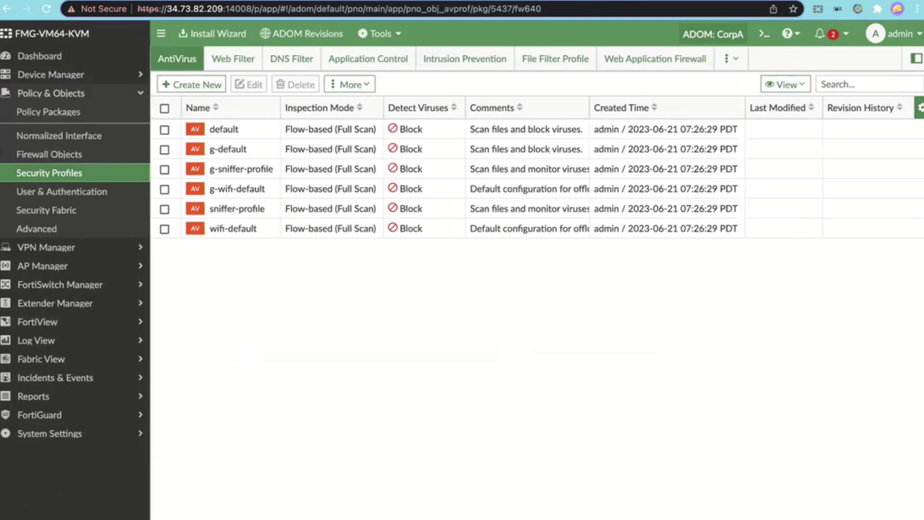
click(368, 58)
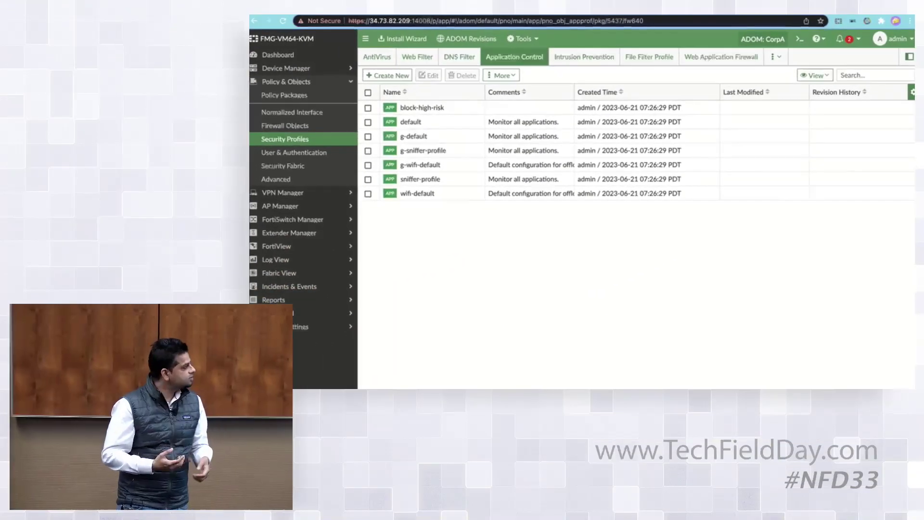
click(388, 76)
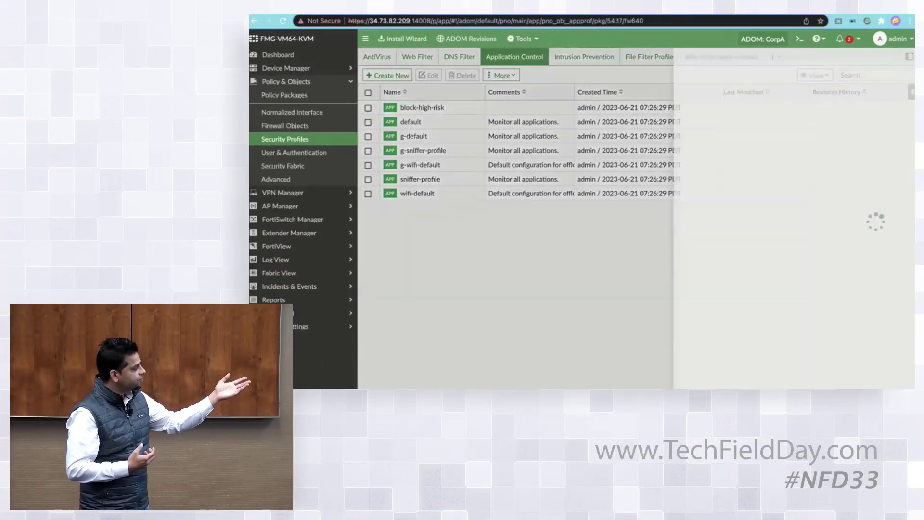
scroll(707, 216, down, 1)
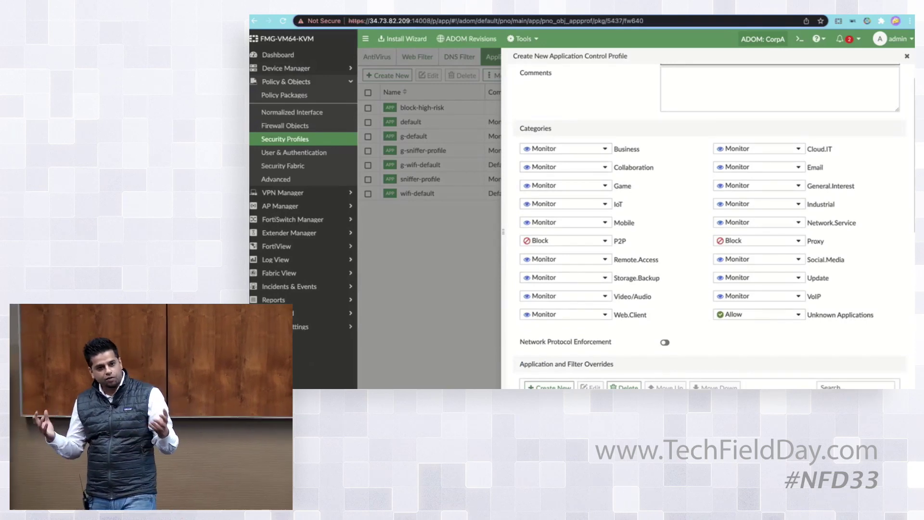
click(566, 181)
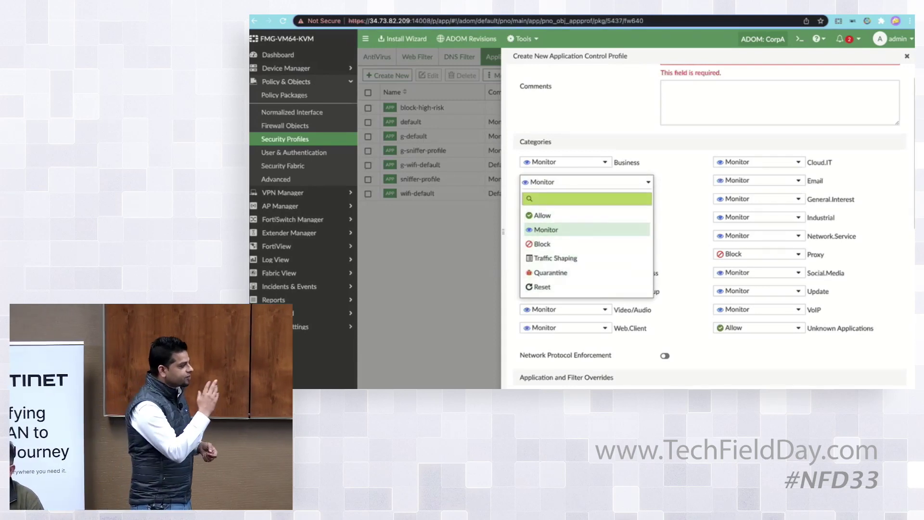
key(Escape)
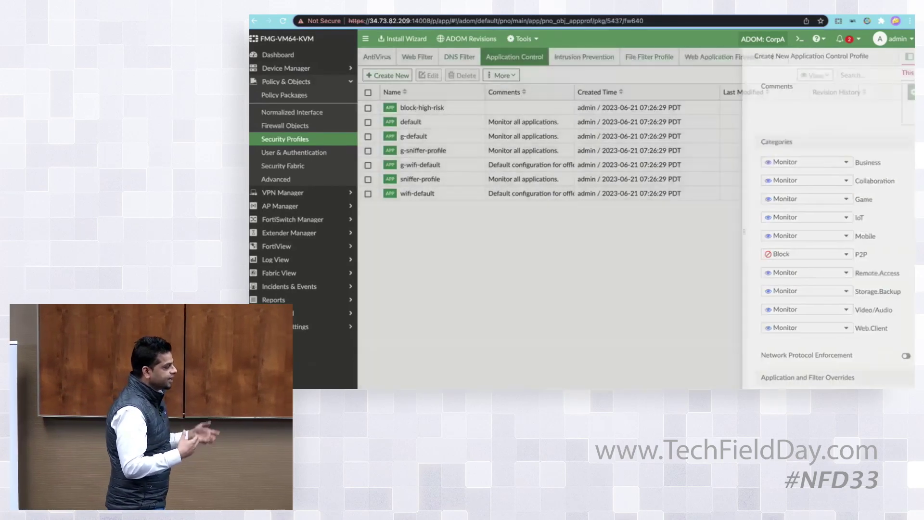